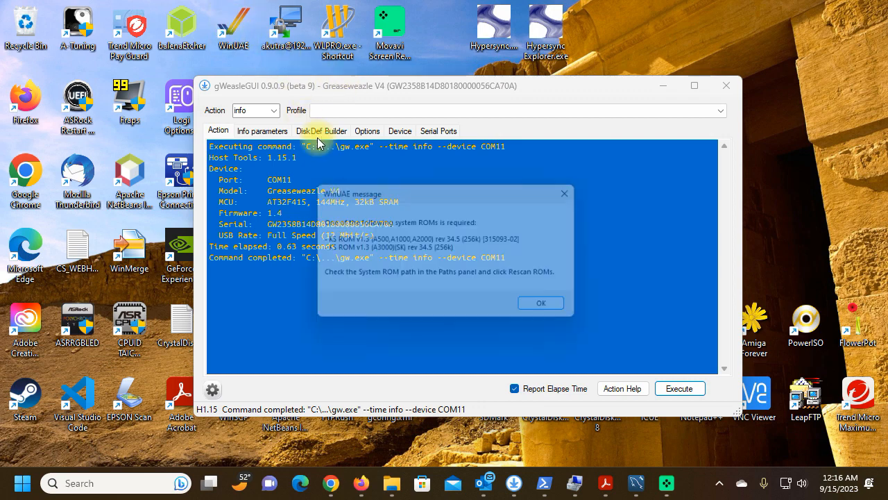
- Dismiss the missing system ROM message and load the a4000_90s-UAEGFX configuration
{"action": "left_click", "coordinate": [558, 310]}
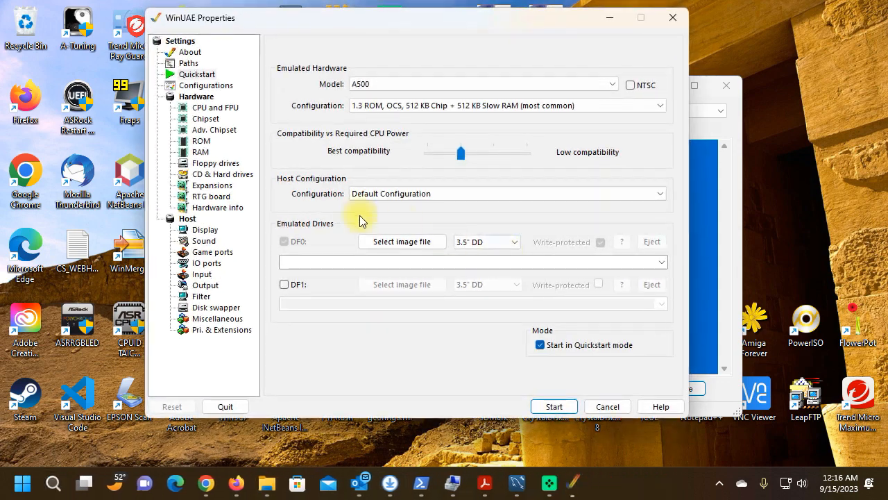
{"action": "left_click", "coordinate": [204, 85]}
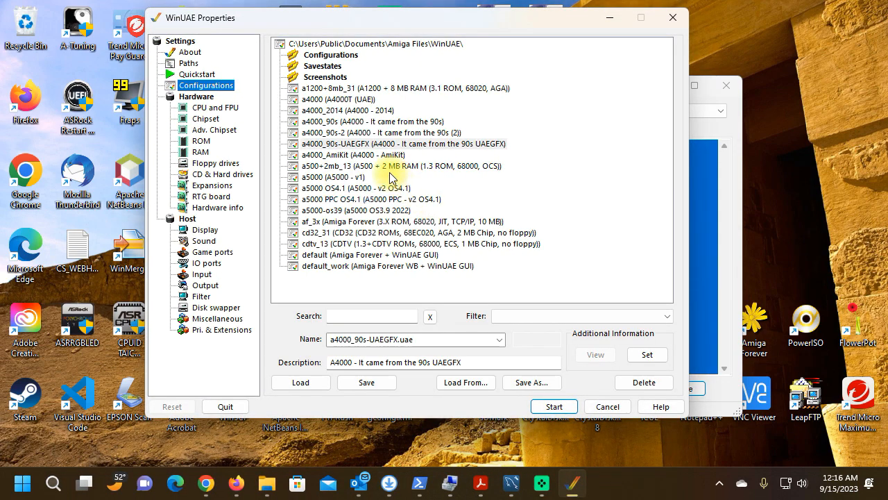
{"action": "left_click", "coordinate": [350, 144]}
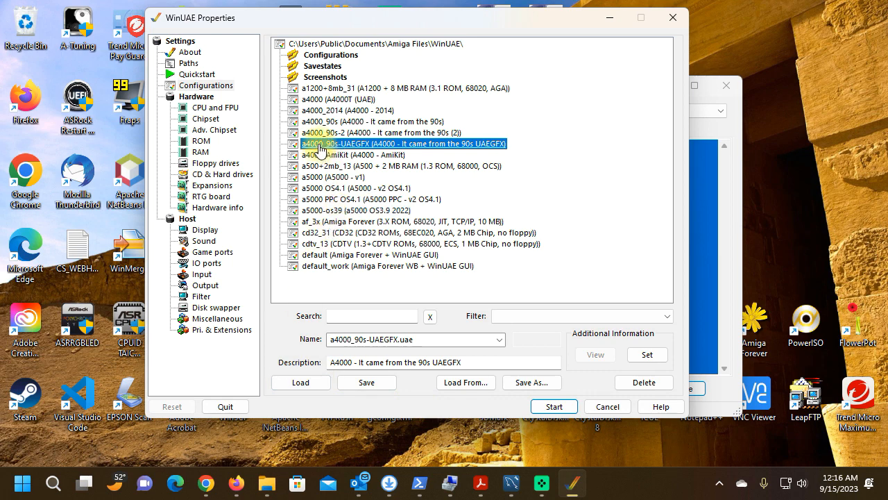
{"action": "left_click", "coordinate": [305, 383]}
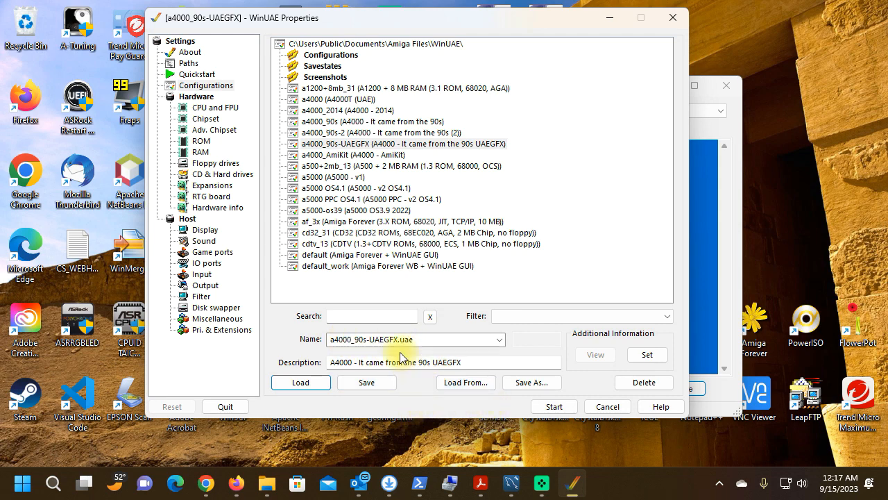
- Open the FloppyBridge configuration from the DF2 floppy drive settings and open the Drive 3 profile for editing
{"action": "left_click", "coordinate": [221, 164]}
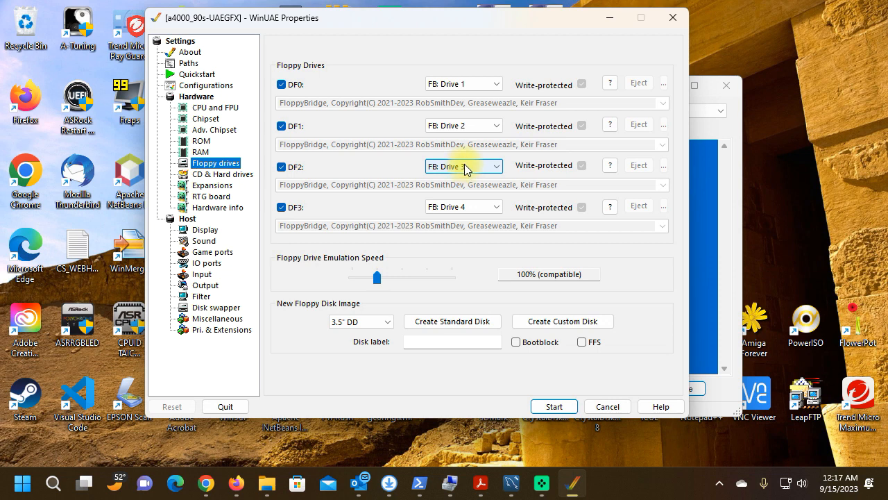
{"action": "left_click", "coordinate": [465, 167]}
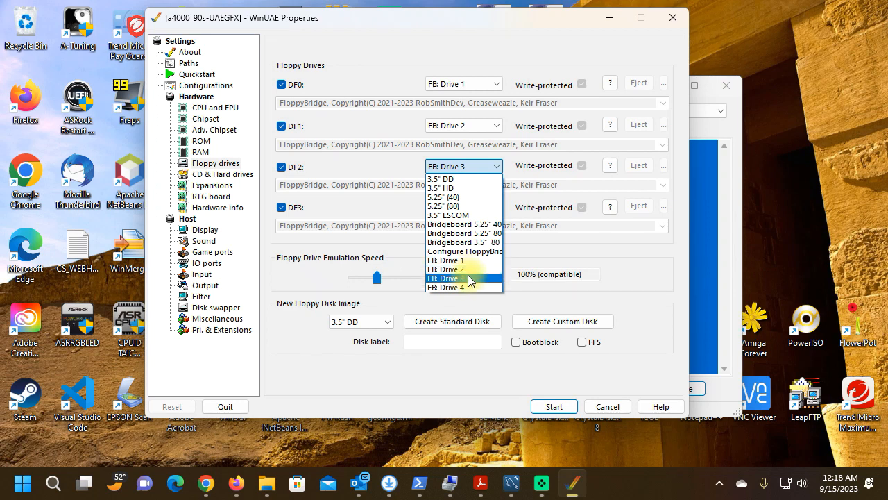
{"action": "left_click", "coordinate": [442, 251]}
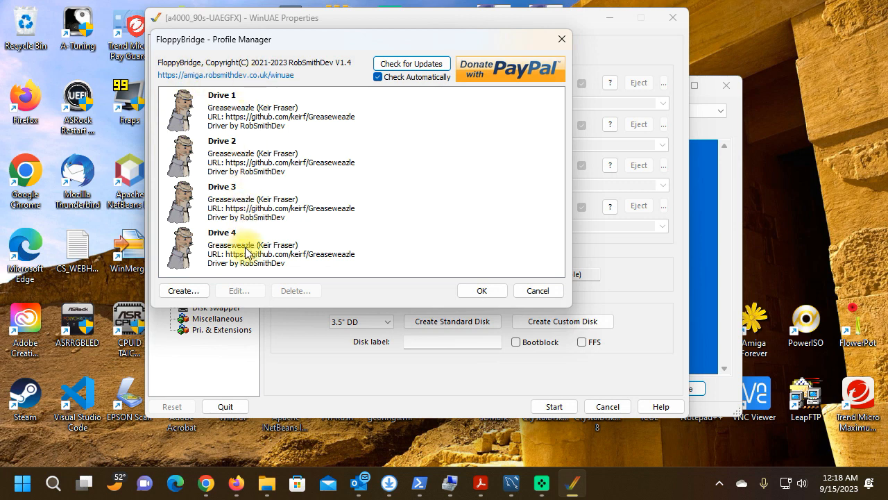
{"action": "left_click", "coordinate": [224, 209]}
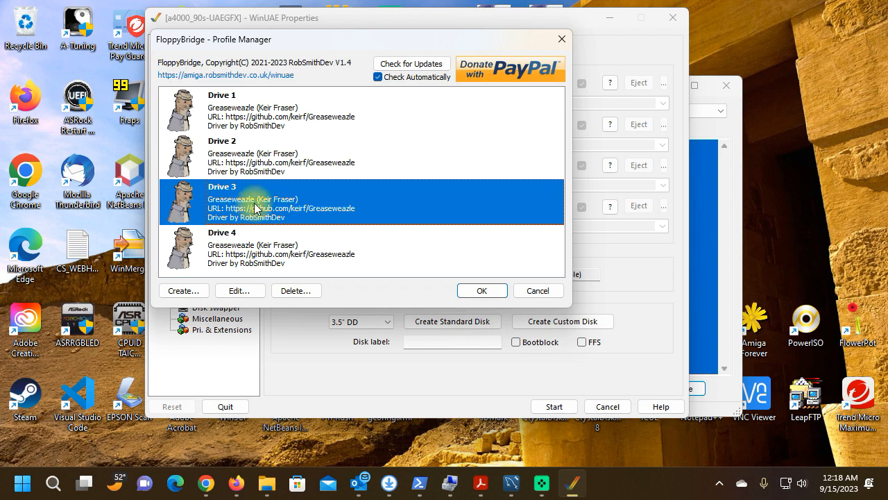
{"action": "double_click", "coordinate": [255, 208]}
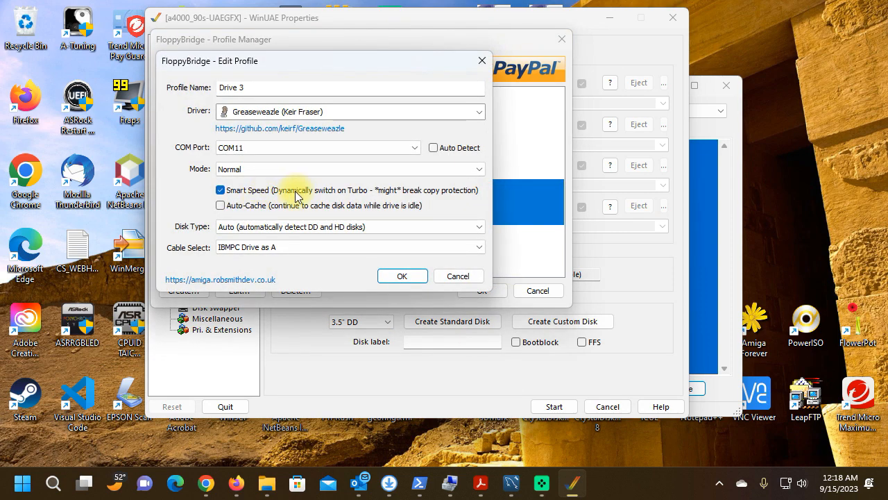
- Set the Drive 3 profile's disk type to Auto (automatically detect DD and HD disks) and accept the profile
{"action": "left_click", "coordinate": [290, 227]}
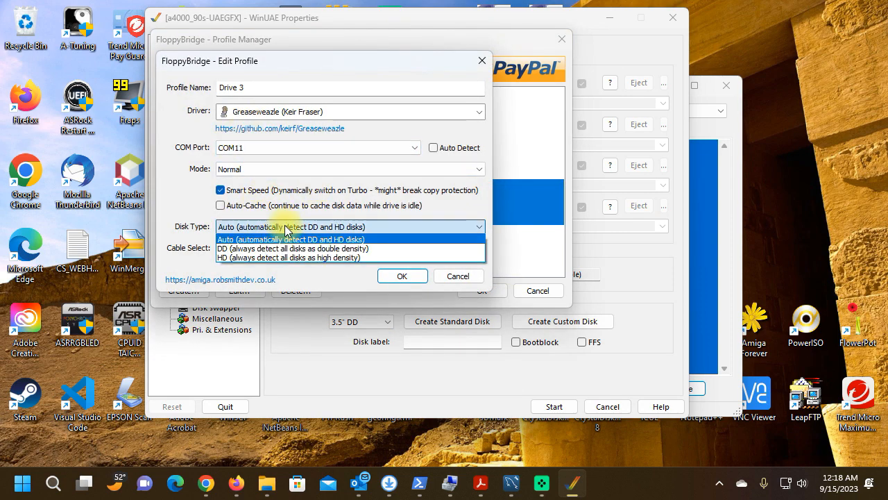
{"action": "left_click", "coordinate": [293, 229]}
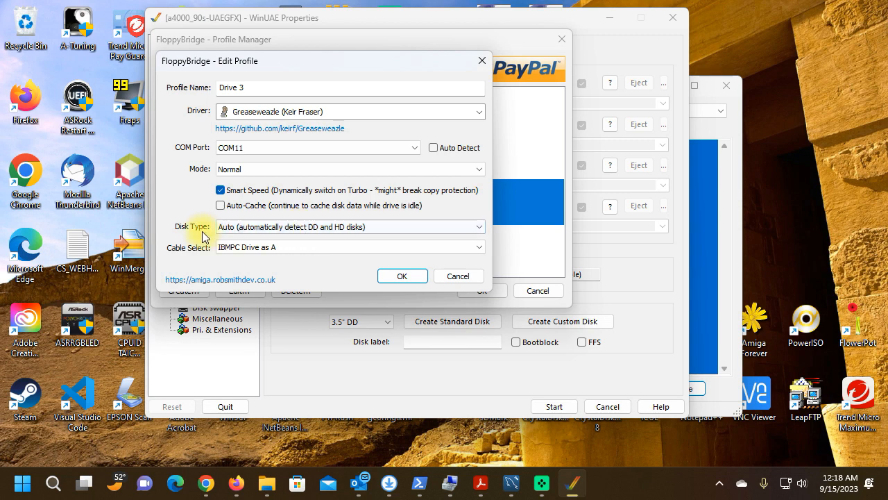
{"action": "left_click", "coordinate": [275, 229]}
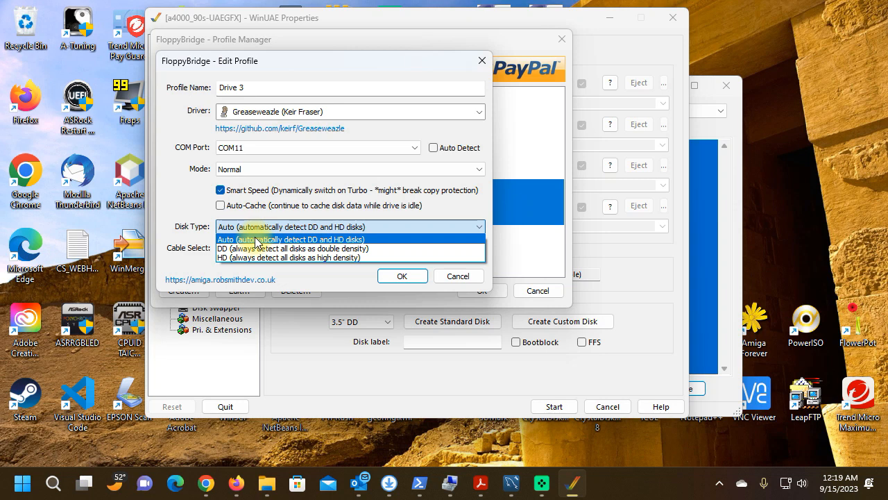
{"action": "left_click", "coordinate": [300, 238]}
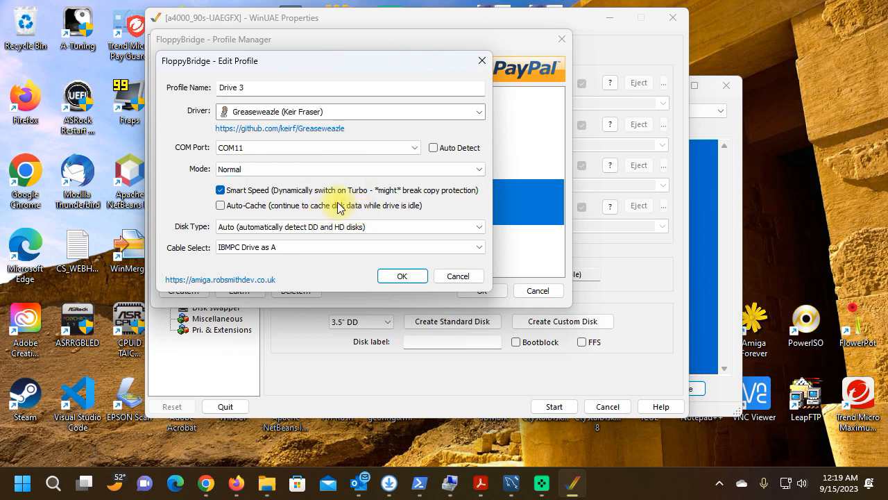
{"action": "left_click", "coordinate": [293, 227]}
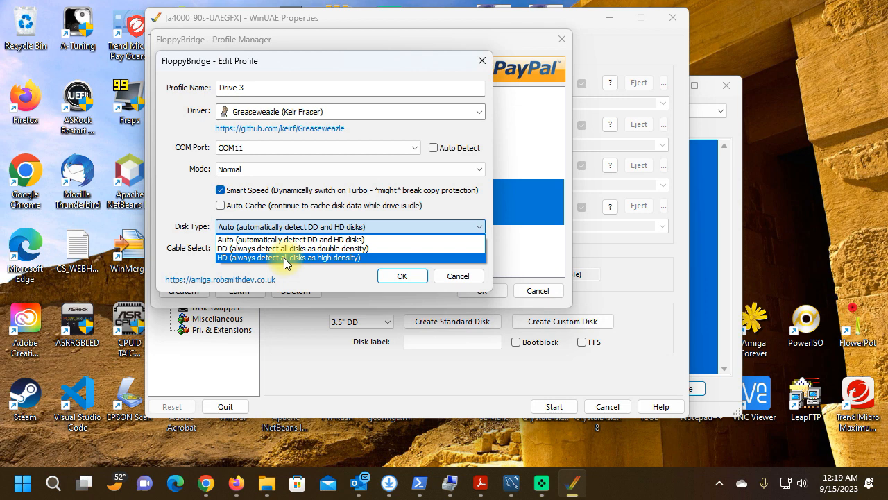
{"action": "left_click", "coordinate": [285, 238]}
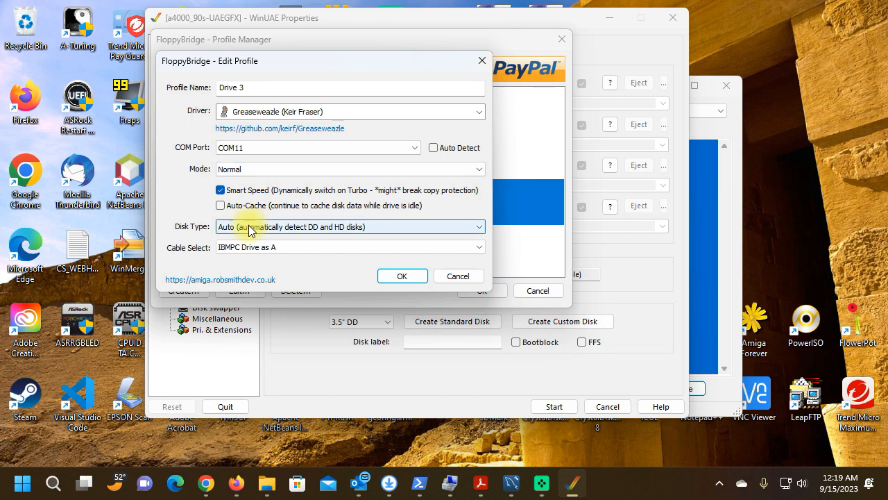
{"action": "left_click", "coordinate": [406, 275]}
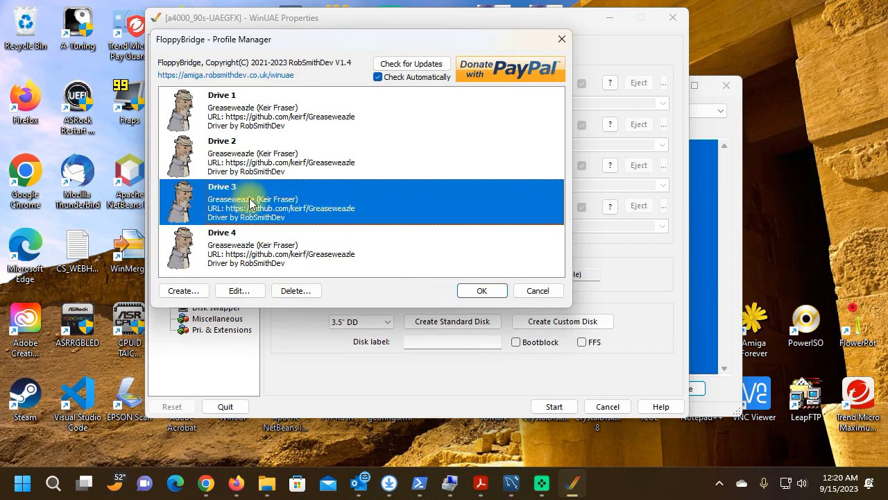
- Reopen the Drive 3 profile, select the Auto disk type again, and save the FloppyBridge profiles
{"action": "double_click", "coordinate": [251, 201]}
{"action": "left_click", "coordinate": [312, 227]}
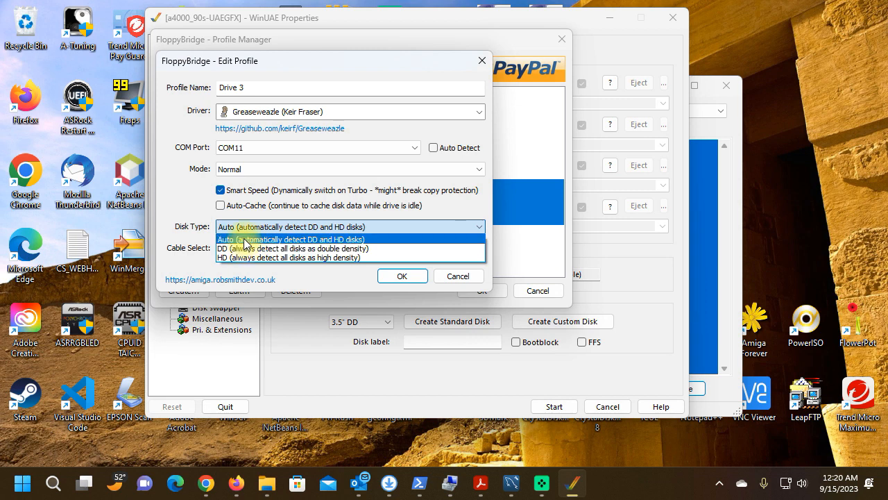
{"action": "left_click", "coordinate": [243, 240]}
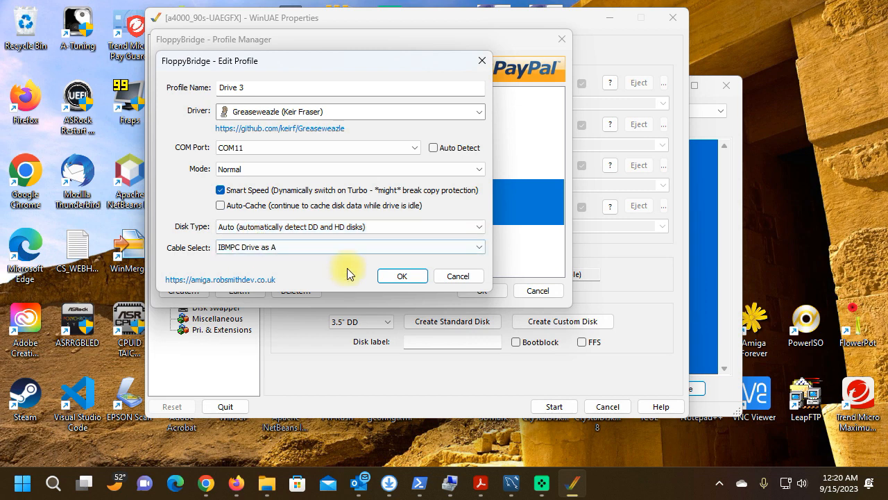
{"action": "left_click", "coordinate": [403, 276]}
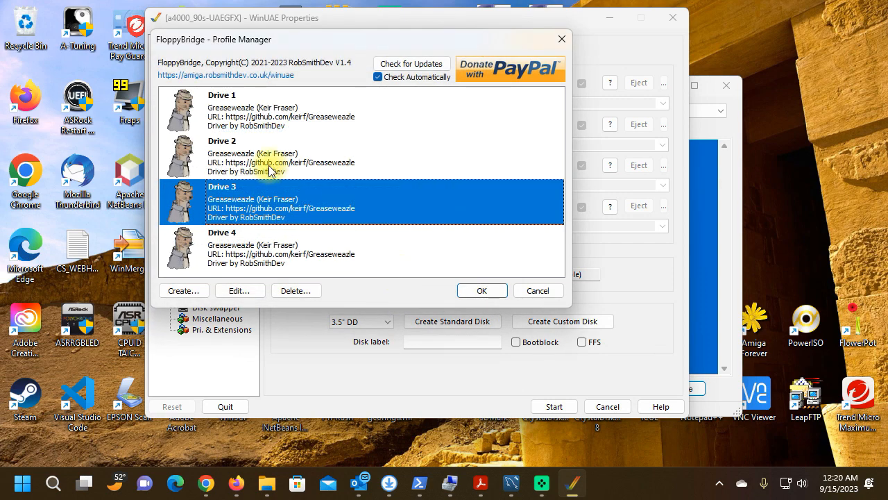
{"action": "left_click", "coordinate": [486, 291]}
- Assign FB: Drive 3 to floppy drive DF2 and start the emulation
{"action": "left_click", "coordinate": [474, 166]}
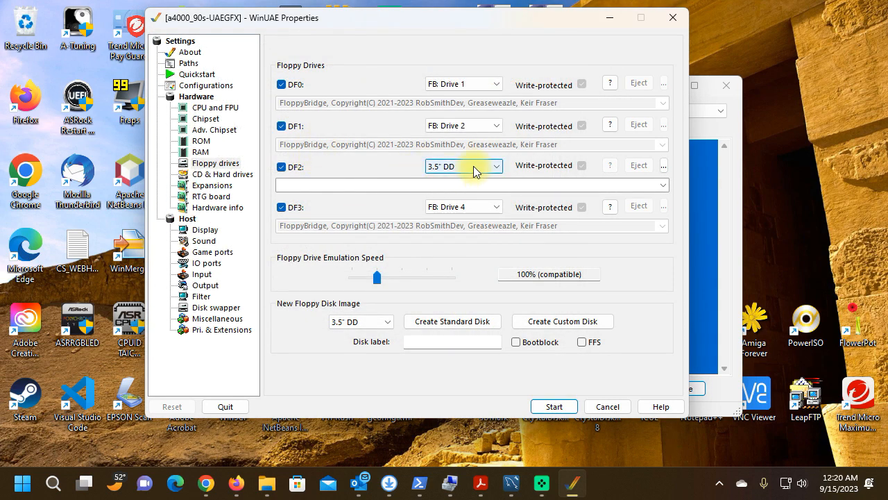
{"action": "left_click", "coordinate": [461, 278]}
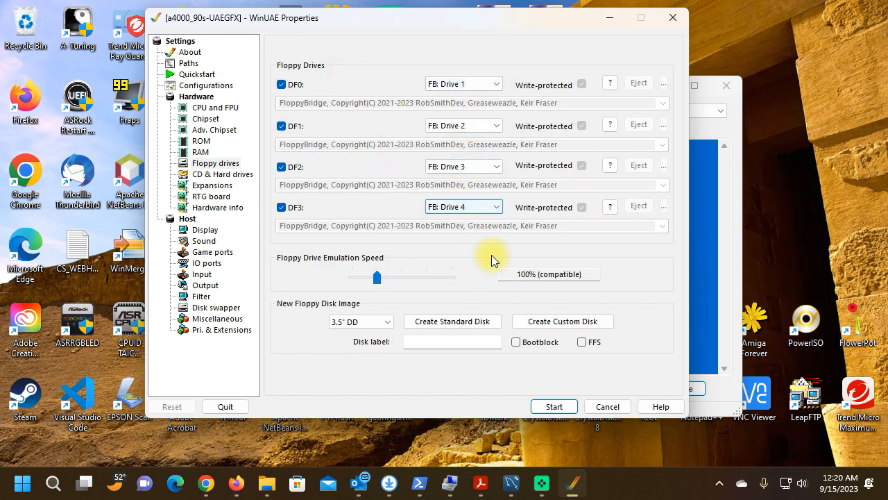
{"action": "left_click", "coordinate": [548, 407]}
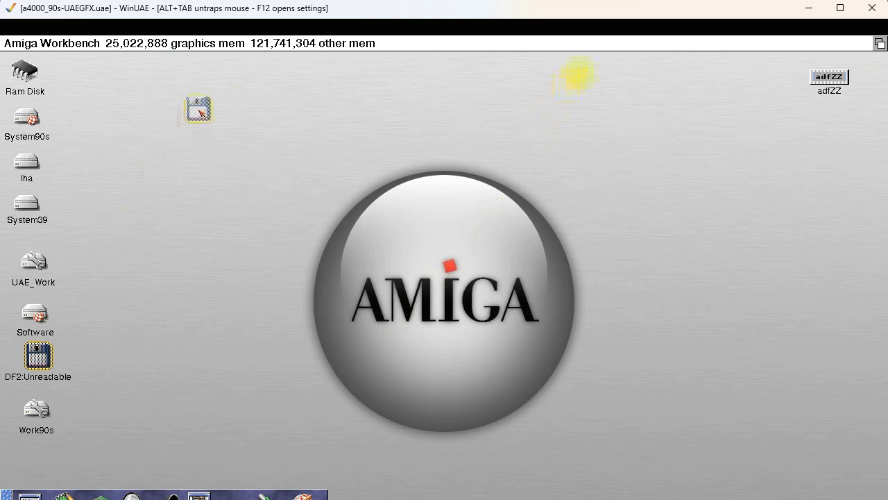
- Move the DF2 disk icon into open Workbench space and run a full format with volume name Empty and Put Trashcan enabled
{"action": "left_click_drag", "start_coordinate": [198, 111], "coordinate": [211, 98]}
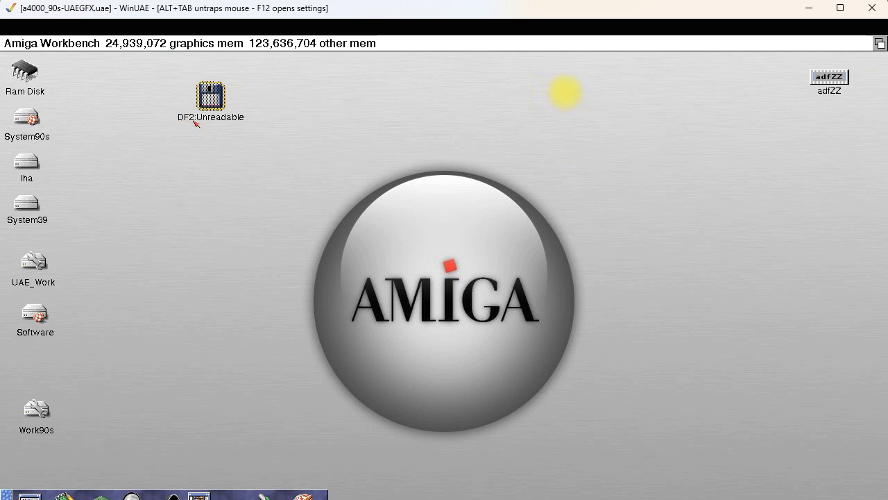
{"action": "mouse_move", "coordinate": [211, 98]}
{"action": "left_mouse_down"}
{"action": "mouse_move", "coordinate": [262, 102]}
{"action": "mouse_move", "coordinate": [218, 97]}
{"action": "left_mouse_up"}
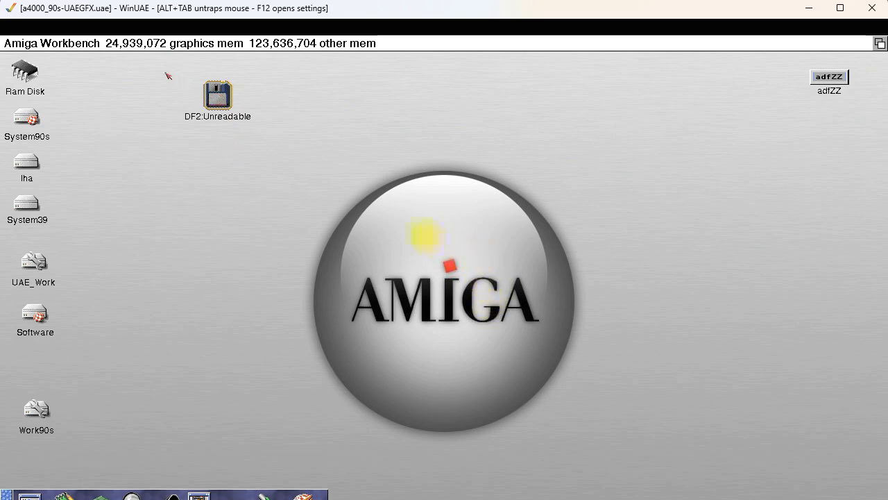
{"action": "right_click", "coordinate": [122, 40]}
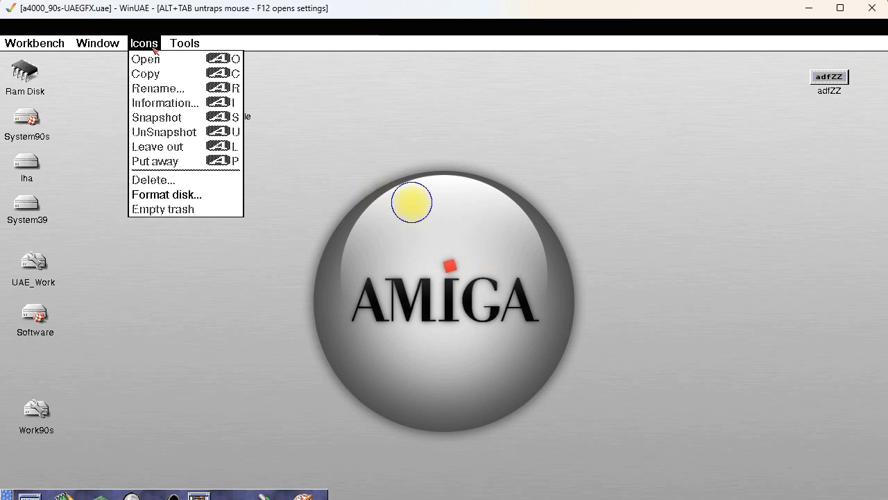
{"action": "left_click", "coordinate": [171, 195]}
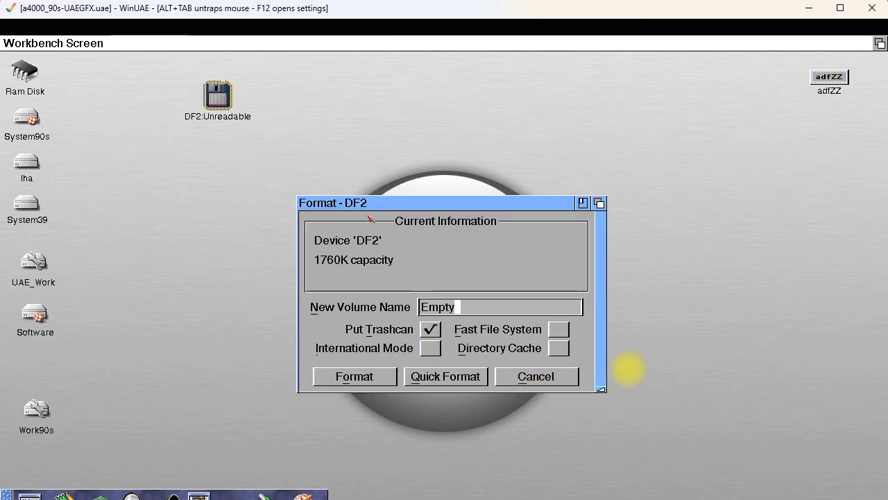
{"action": "left_click_drag", "start_coordinate": [372, 209], "coordinate": [333, 104]}
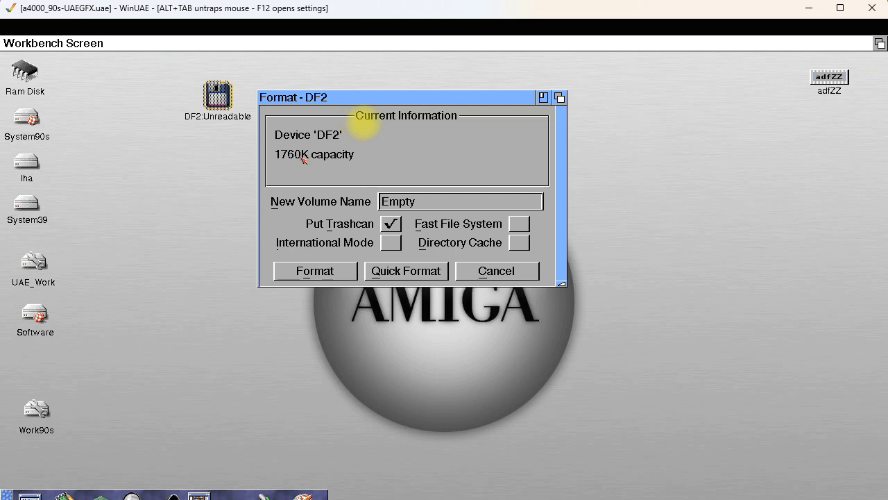
{"action": "left_click", "coordinate": [329, 272]}
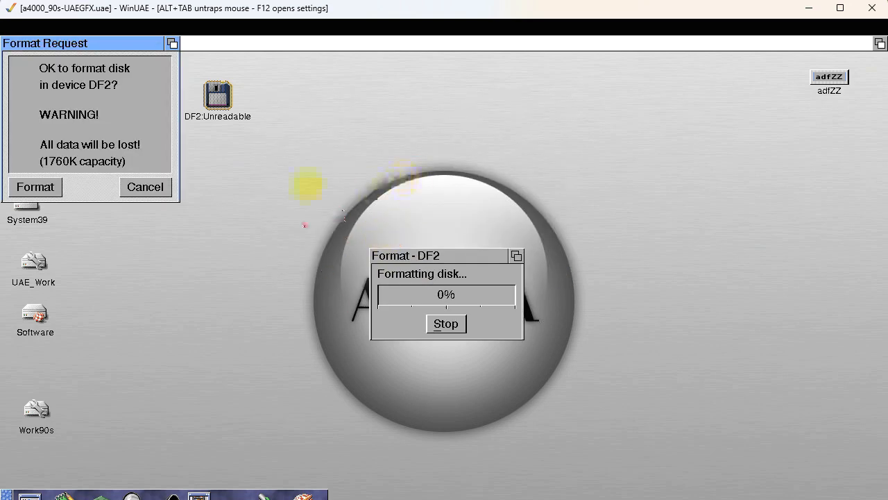
{"action": "left_click", "coordinate": [47, 187]}
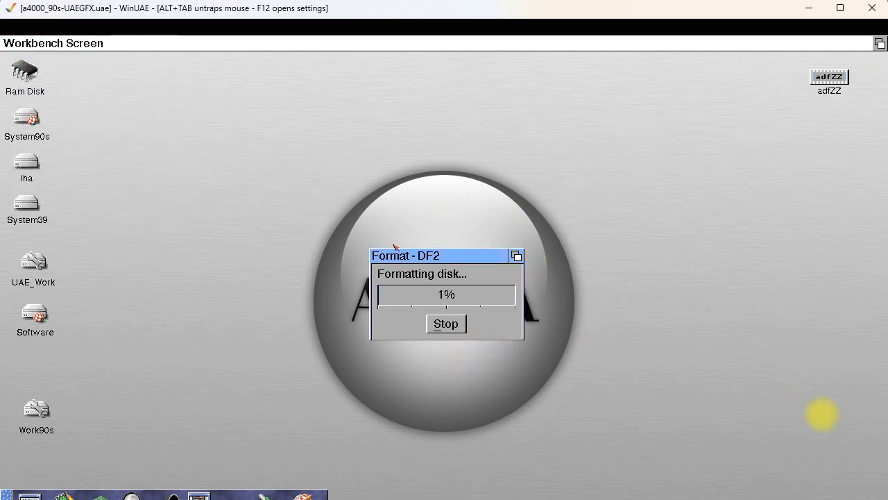
{"action": "left_click_drag", "start_coordinate": [414, 257], "coordinate": [313, 117]}
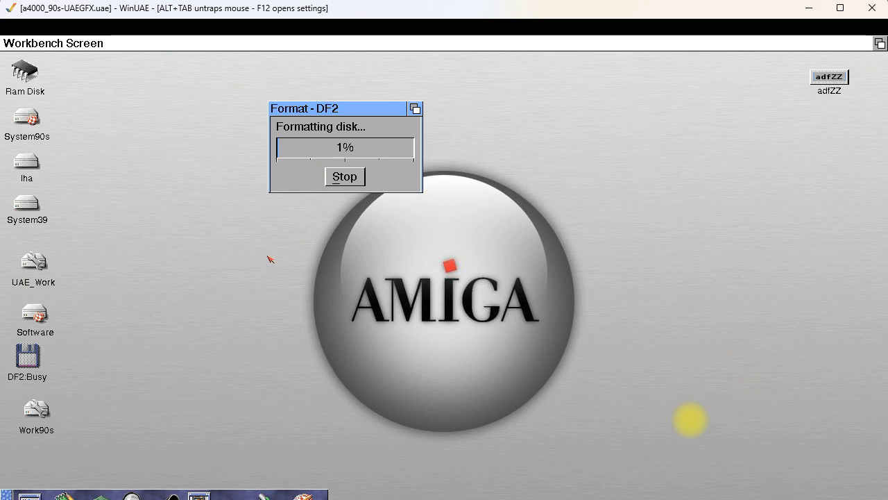